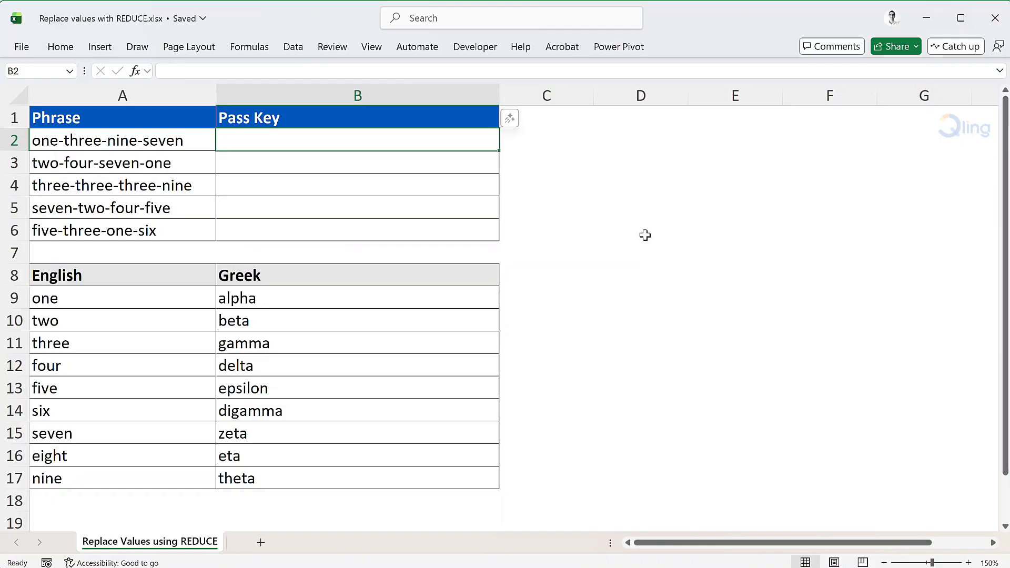
# In B2, start a REDUCE formula with "" as the initial value and TEXTSPLIT(A2,"-") as the array
pyautogui.write('=red')
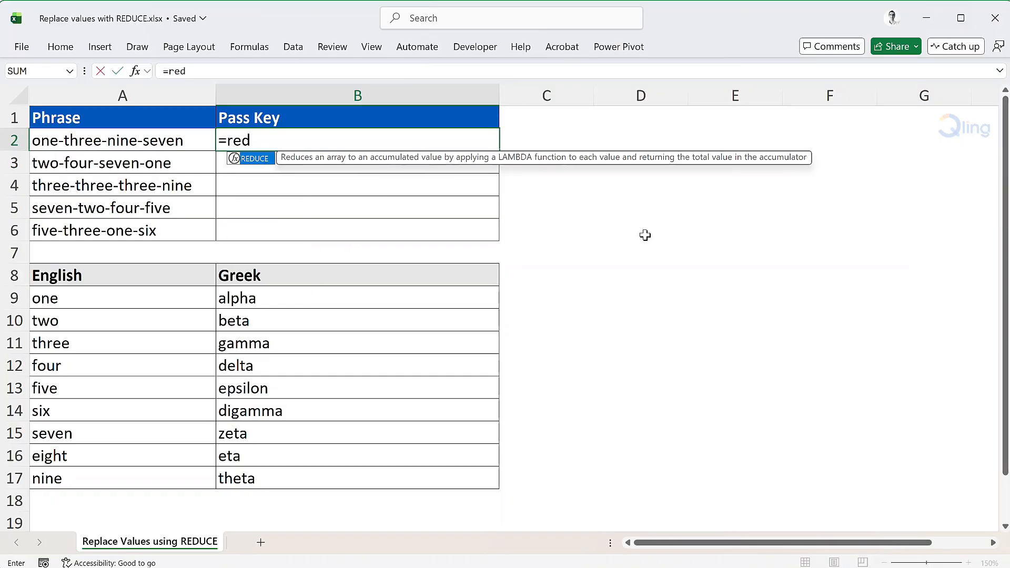
pyautogui.press('Tab')
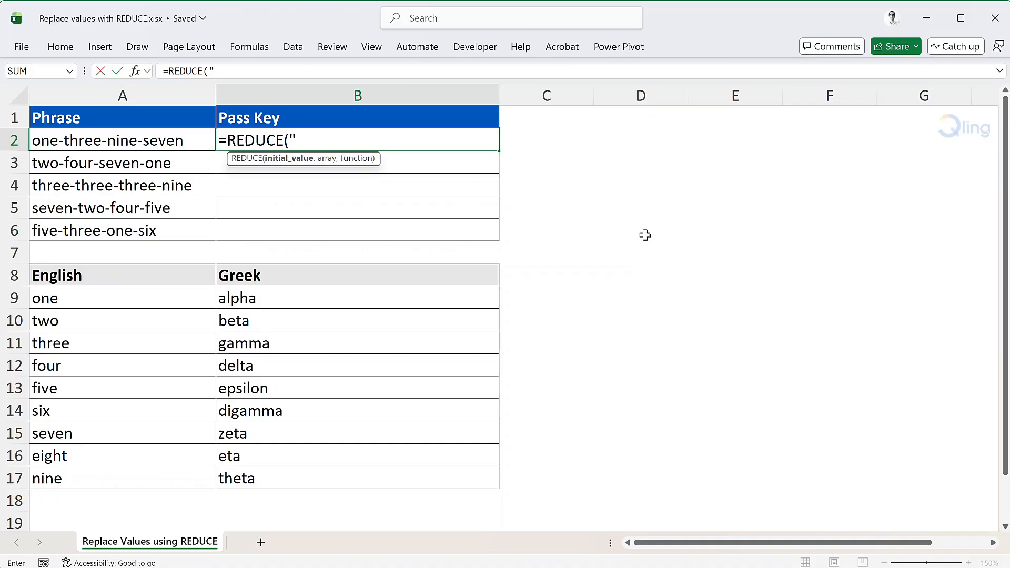
pyautogui.write(',')
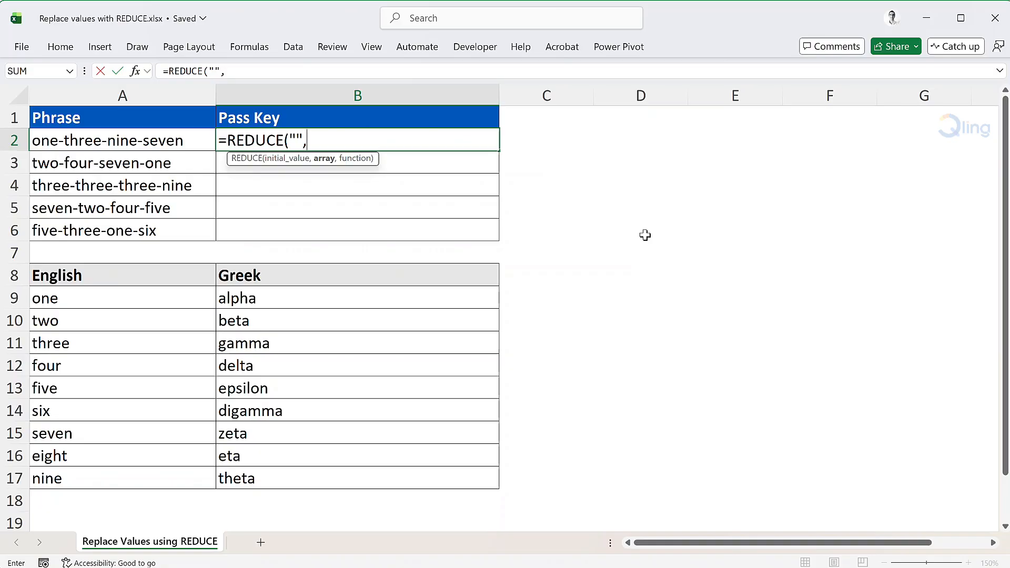
pyautogui.write('textsp')
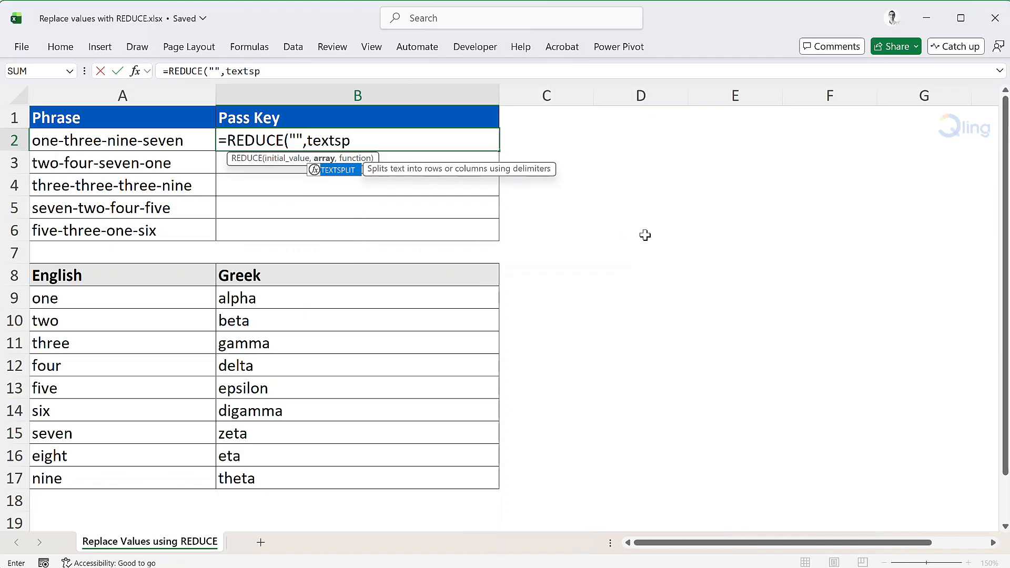
pyautogui.press('Tab')
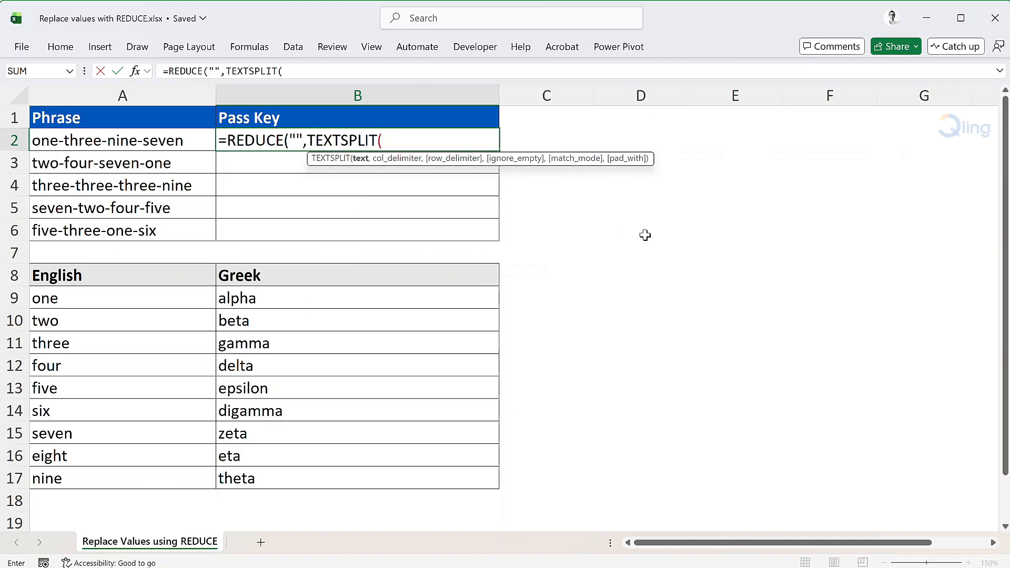
pyautogui.click(184, 143)
pyautogui.write(',')
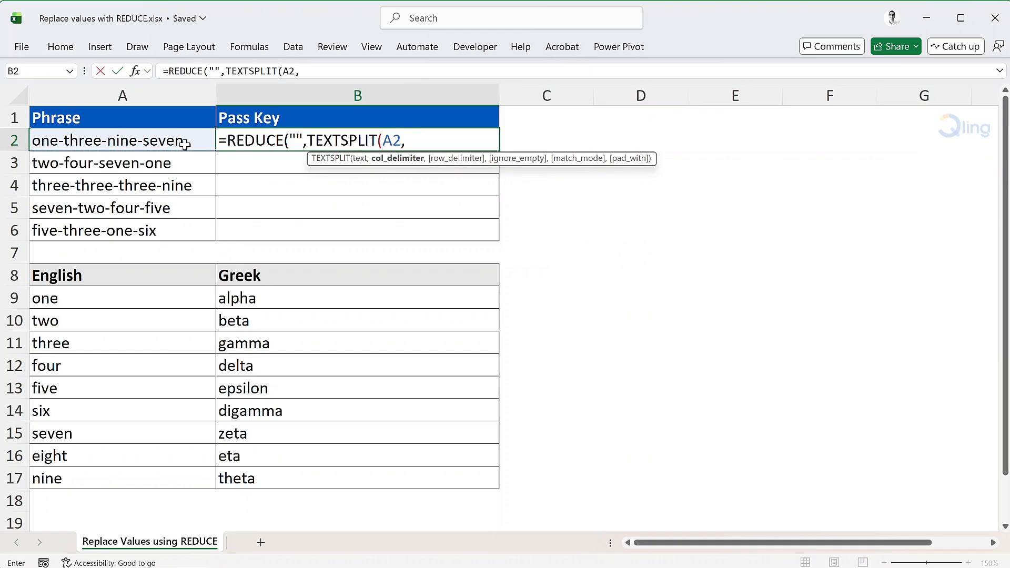
pyautogui.write('"-"),')
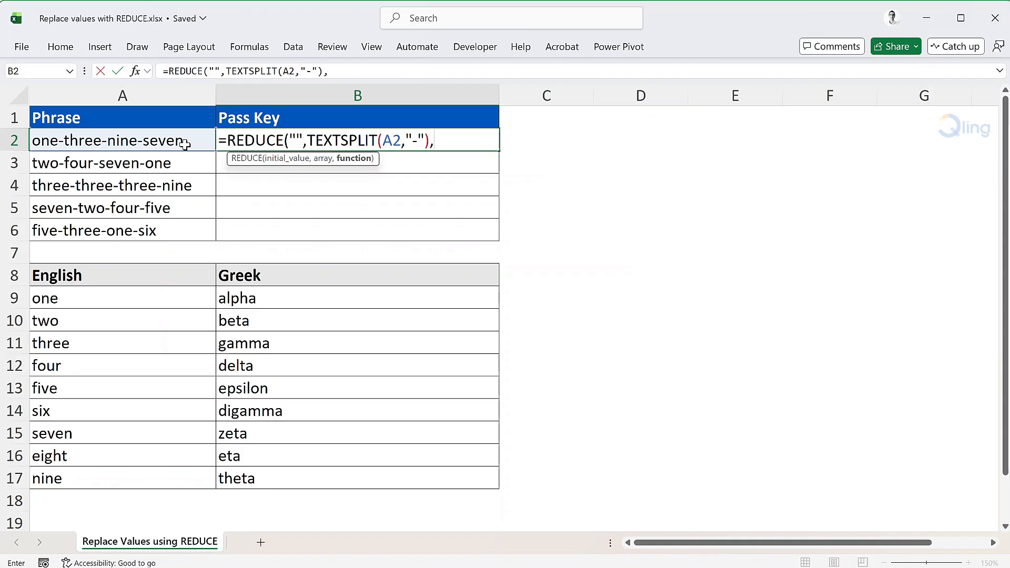
# Add a LAMBDA as the REDUCE function argument, with the parameters passkey and word
pyautogui.write('lambda')
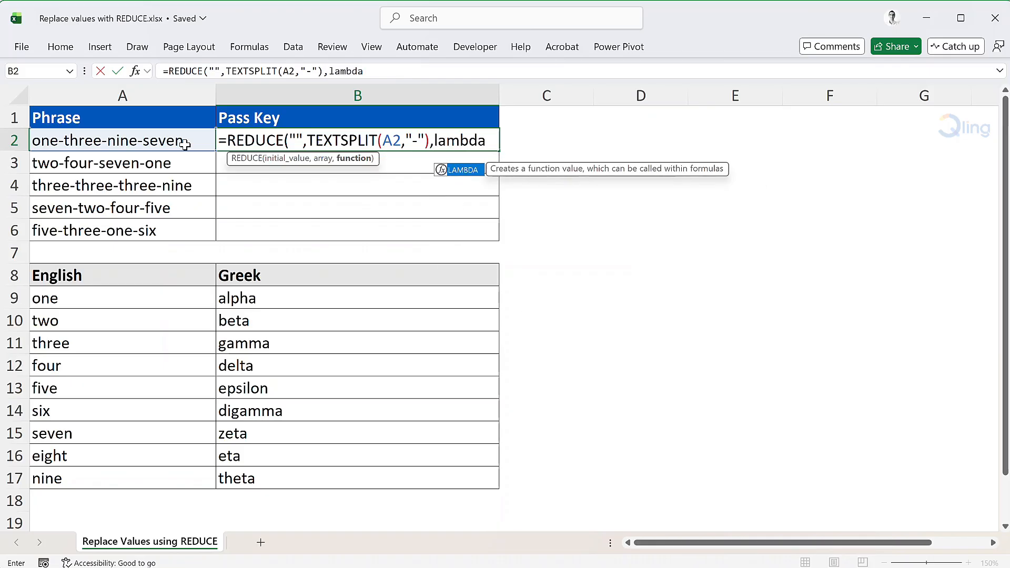
pyautogui.press('Tab')
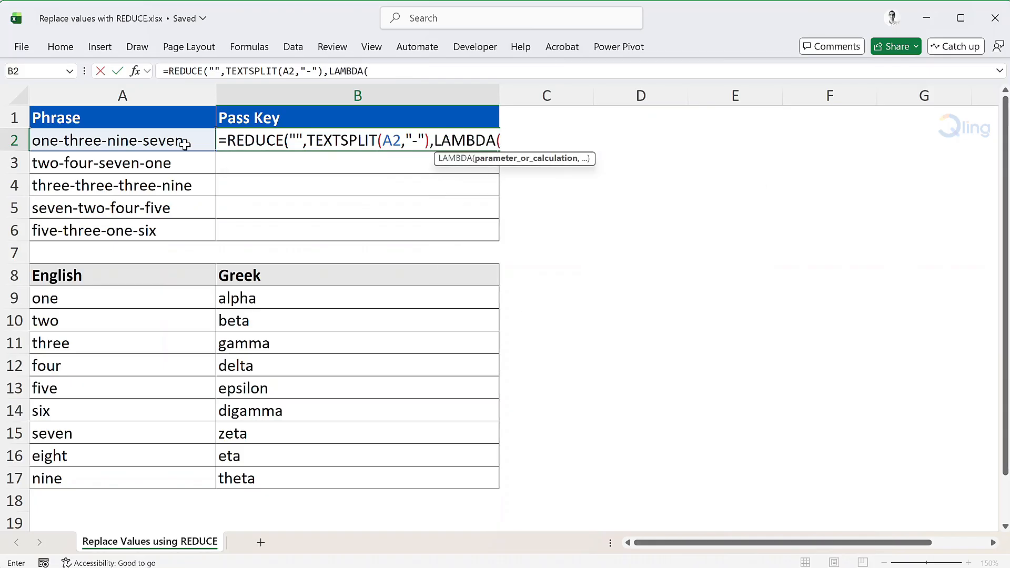
pyautogui.write('passkey')
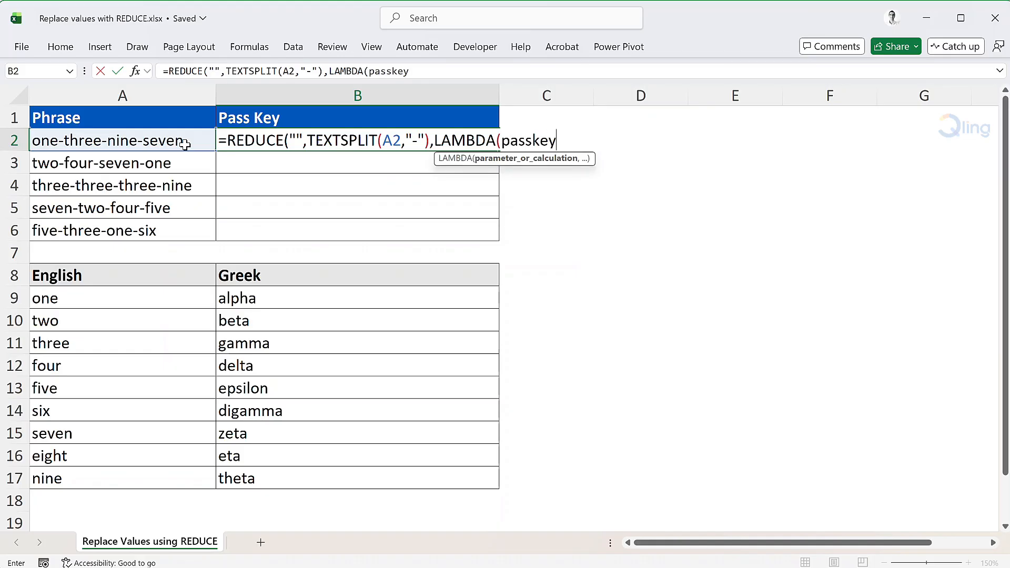
pyautogui.write(',word,')
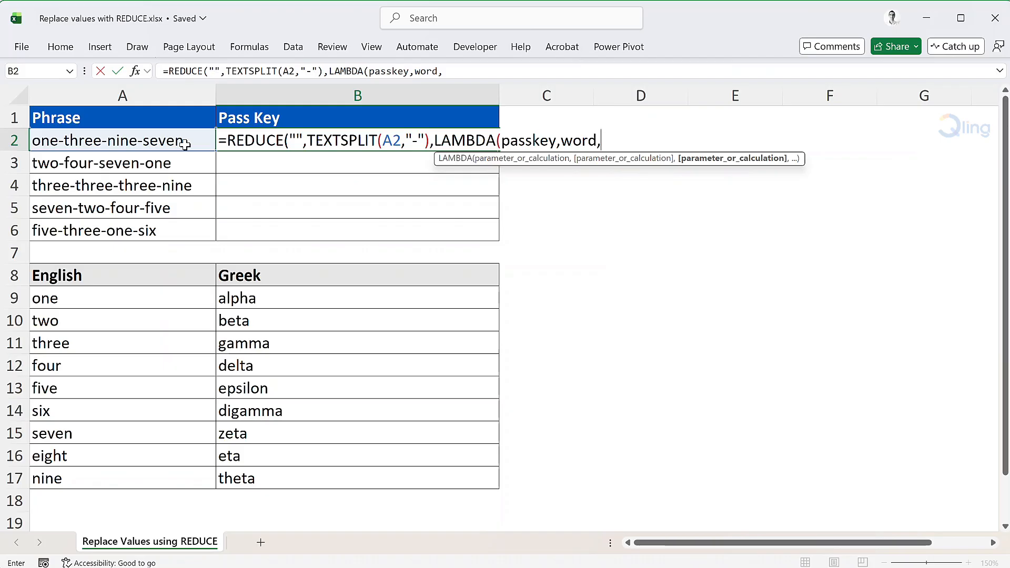
# Begin the LAMBDA calculation with an IF whose logical test is passkey=""
pyautogui.write('if')
pyautogui.press('Tab')
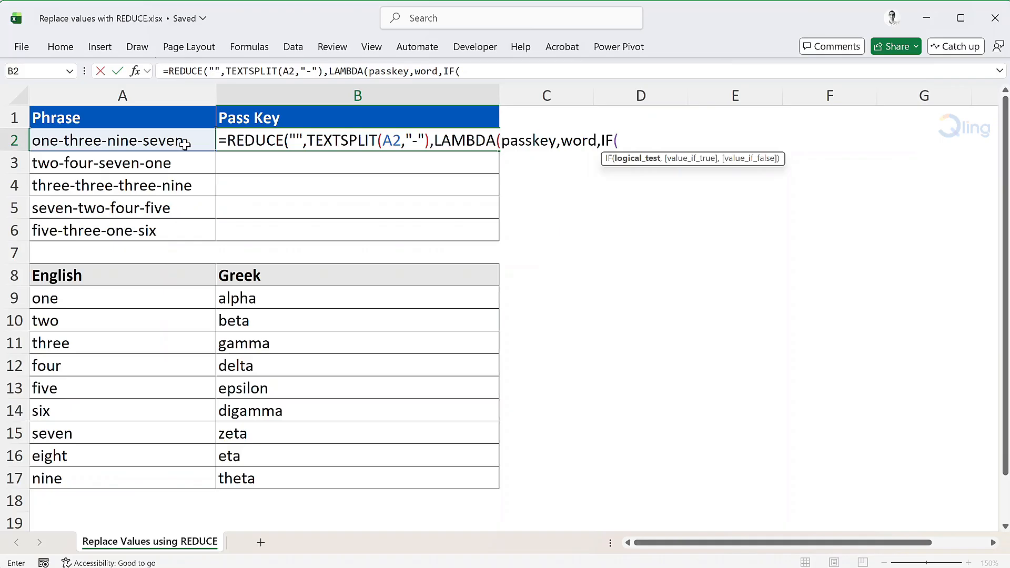
pyautogui.write('passkey')
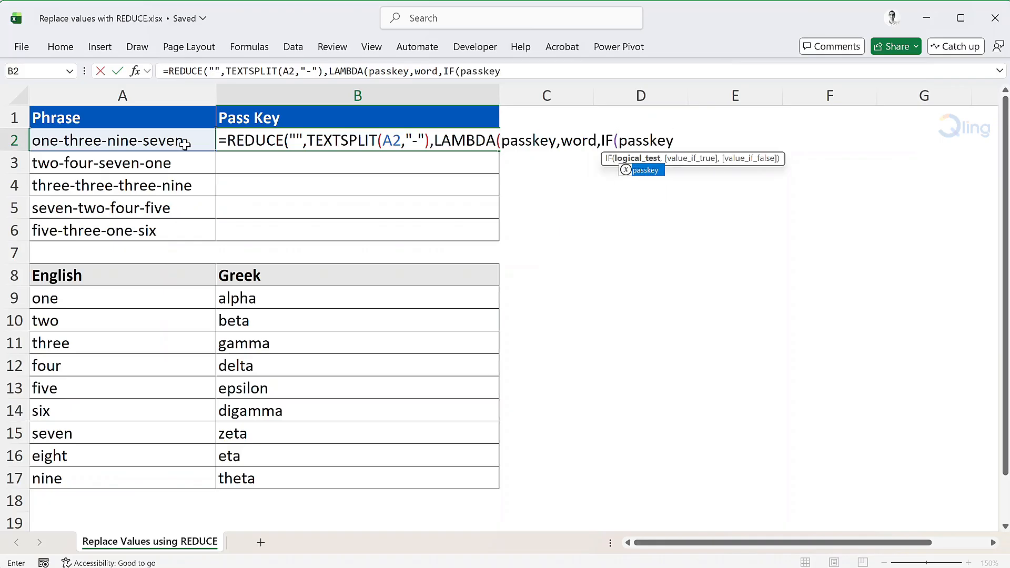
pyautogui.write('=""')
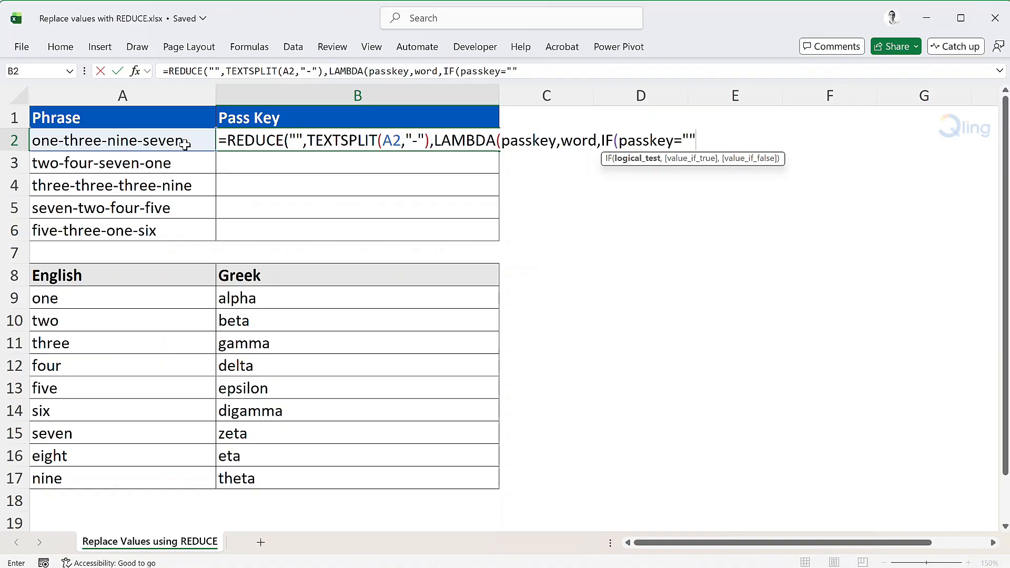
pyautogui.write(',')
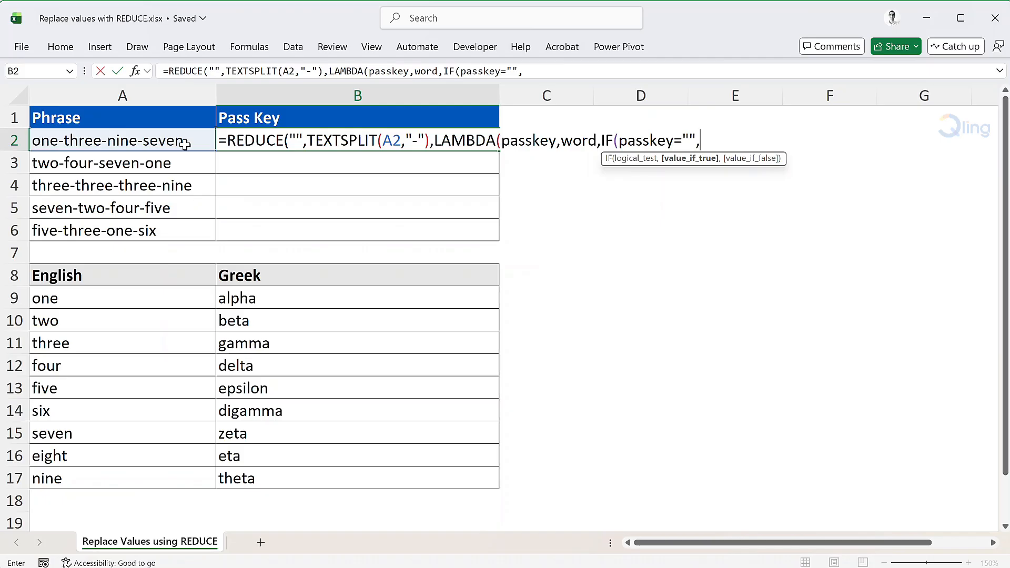
# Set the IF's true value to XLOOKUP(word,$A$9:$A$17,$B$9:$B$17), using absolute references to the English and Greek lists
pyautogui.write('xlook')
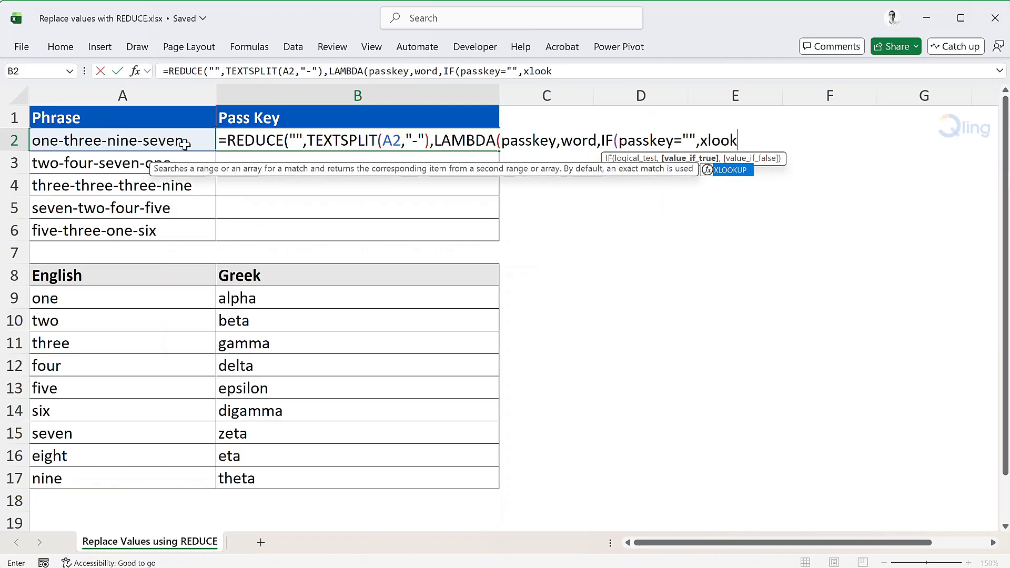
pyautogui.press('Tab')
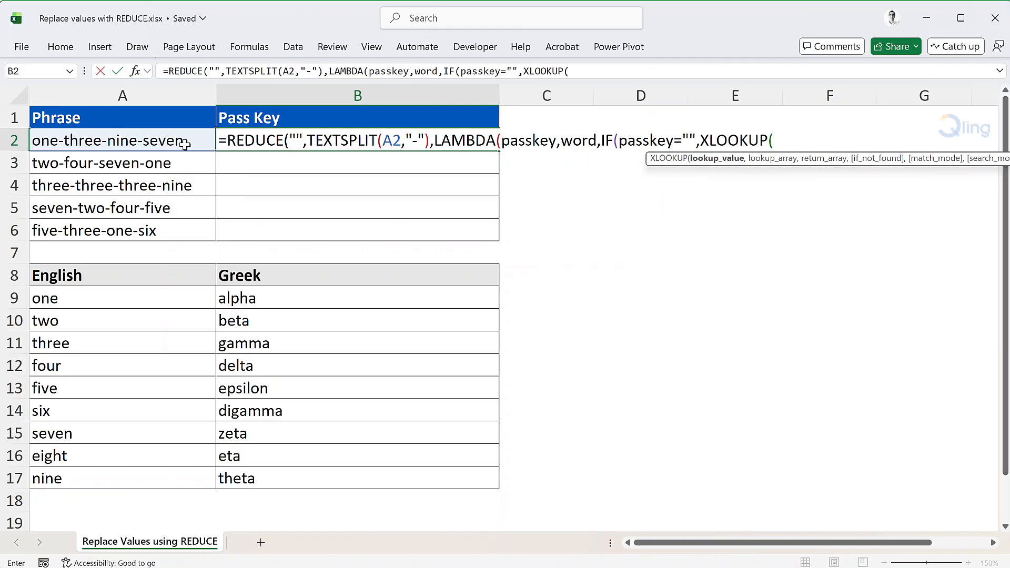
pyautogui.press('F2')
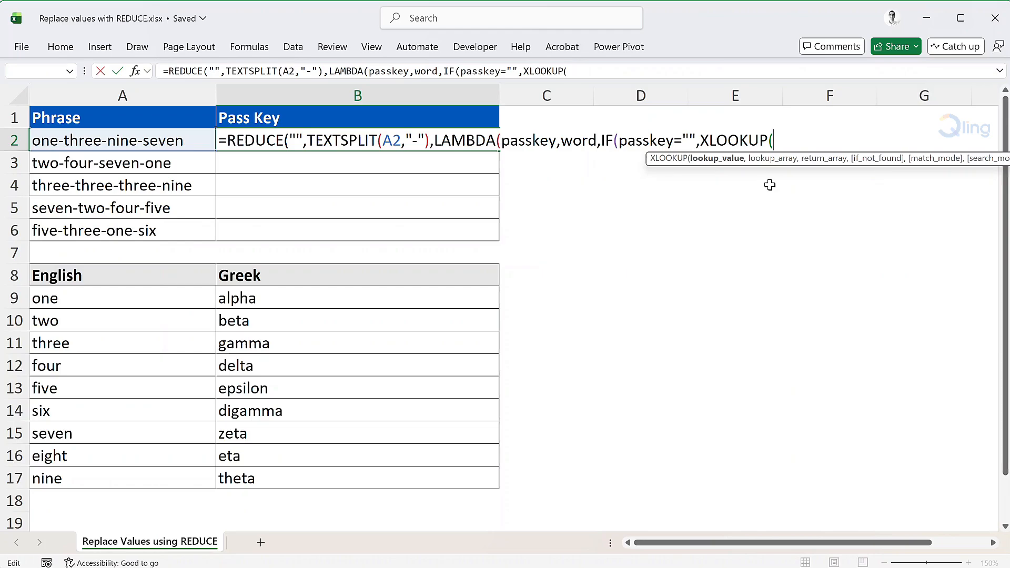
pyautogui.write('word,')
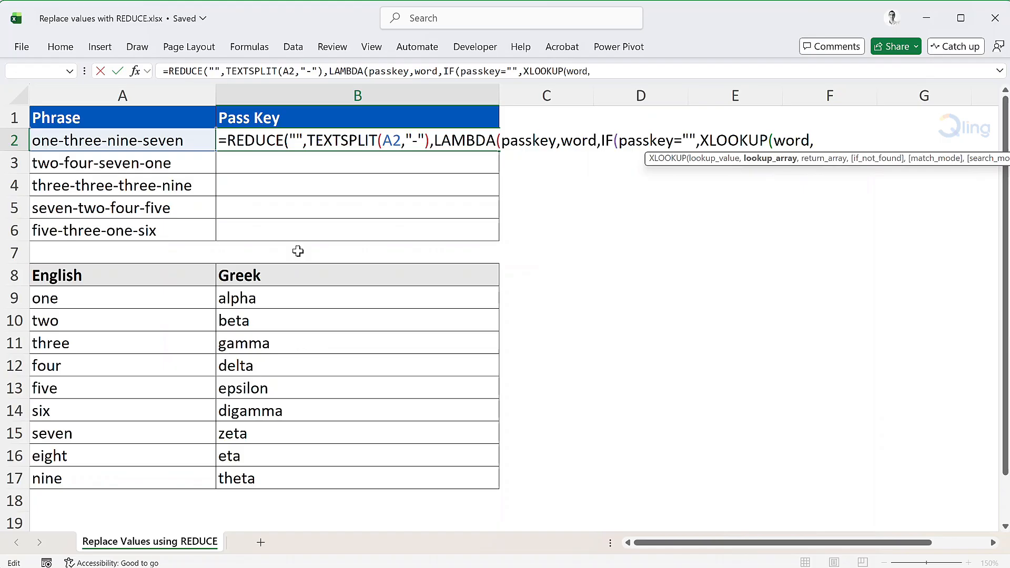
pyautogui.moveTo(131, 298); pyautogui.dragTo(120, 480)
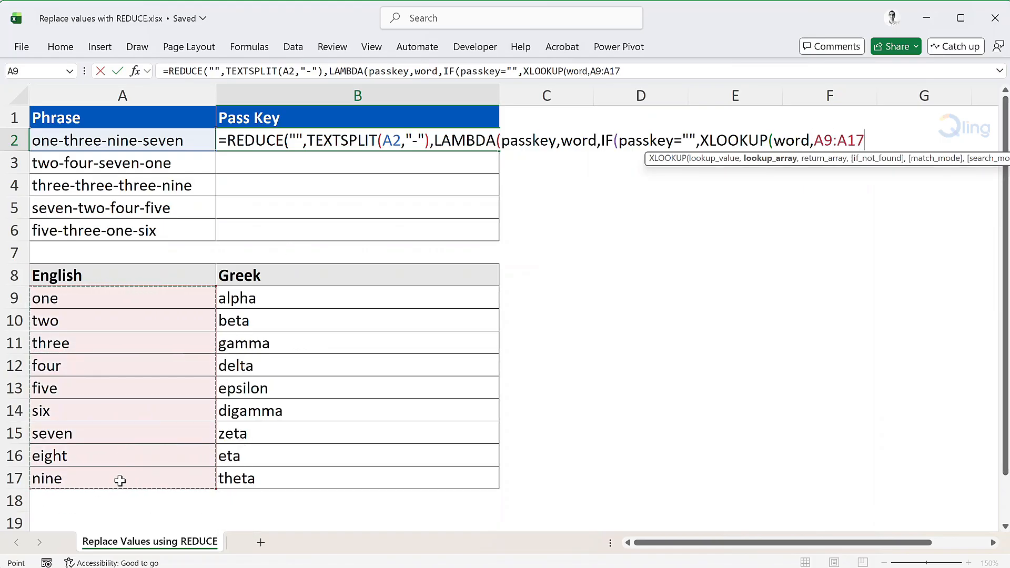
pyautogui.press('F4')
pyautogui.press('F4')
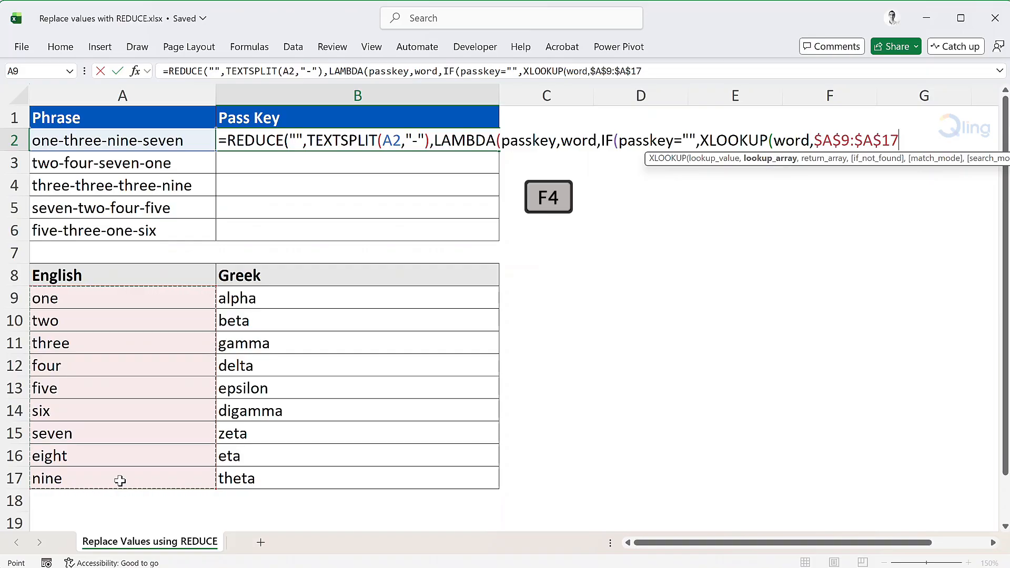
pyautogui.write(',')
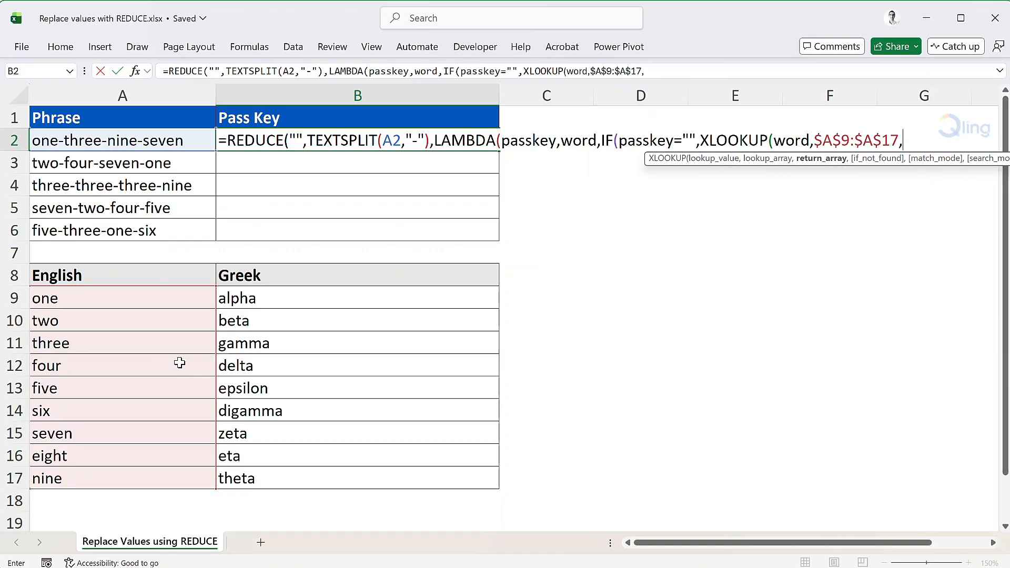
pyautogui.moveTo(236, 297); pyautogui.dragTo(248, 475)
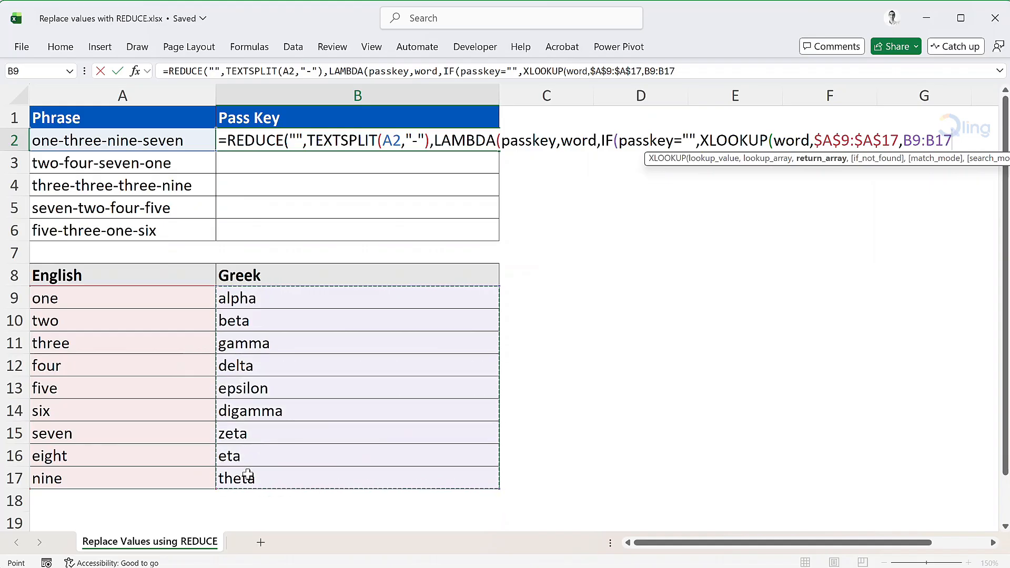
pyautogui.press('F4')
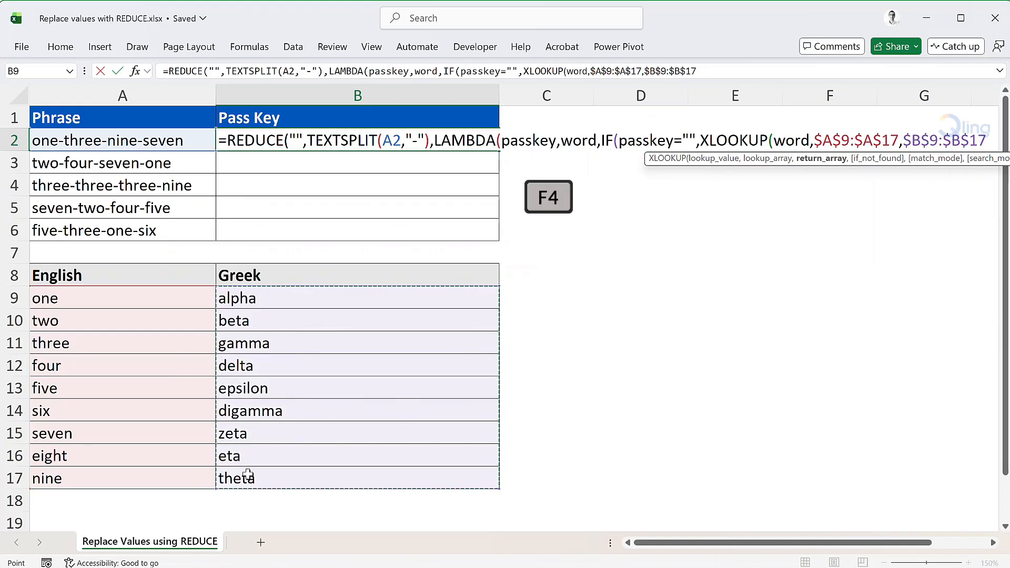
pyautogui.write('),')
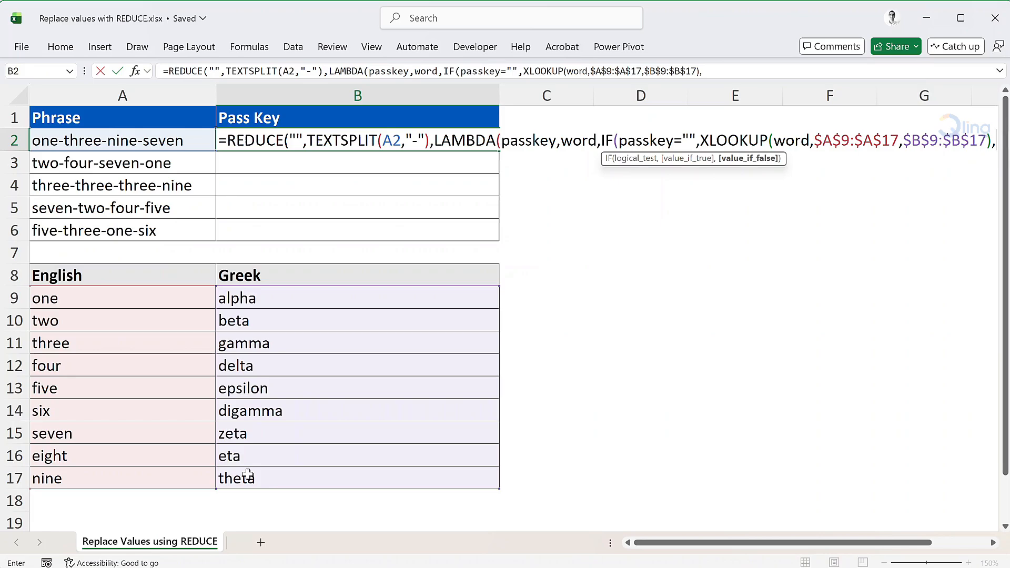
# Set the IF's false value to passkey&"-"& followed by a copy of the XLOOKUP expression, then close and enter the B2 formula
pyautogui.write('passkey')
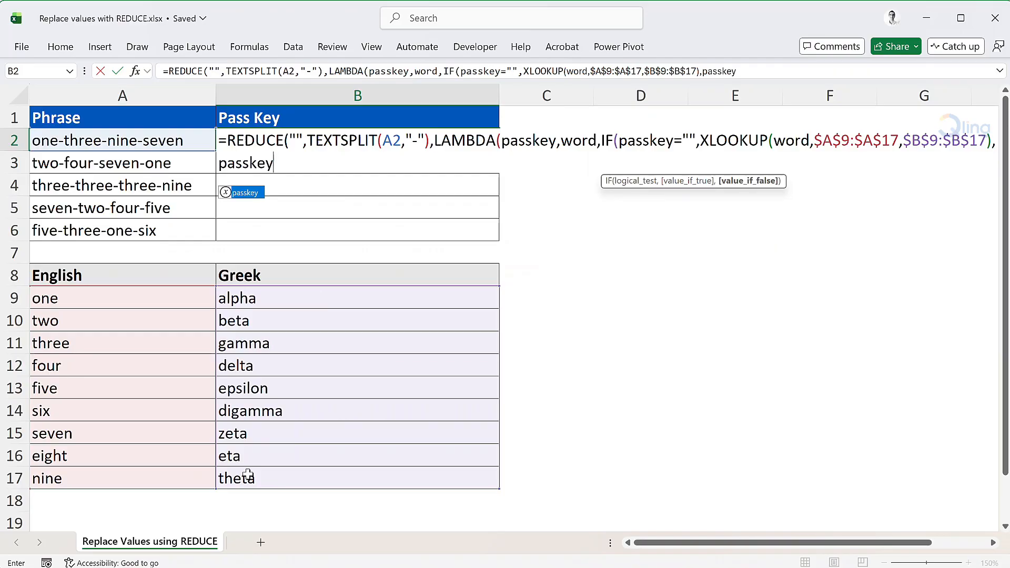
pyautogui.write('&')
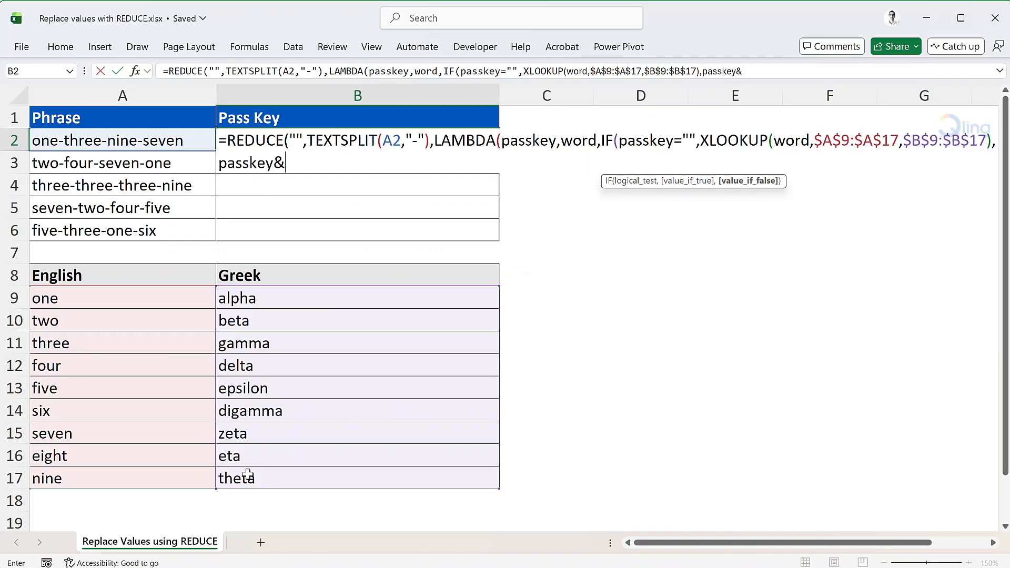
pyautogui.write('"-"&')
pyautogui.moveTo(700, 140); pyautogui.dragTo(992, 140)
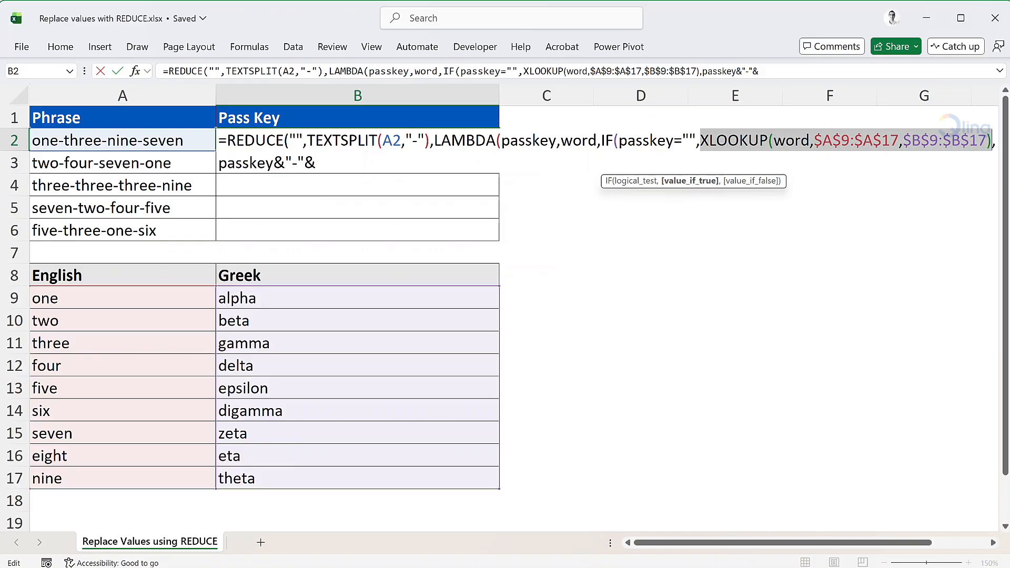
pyautogui.click(316, 163)
pyautogui.hotkey('ctrl', 'v')
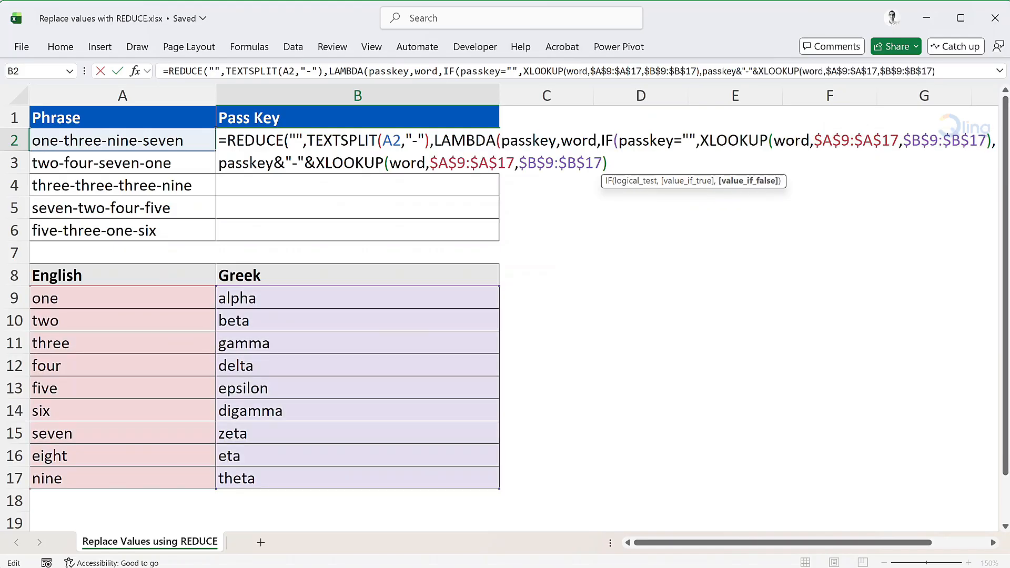
pyautogui.write(')))')
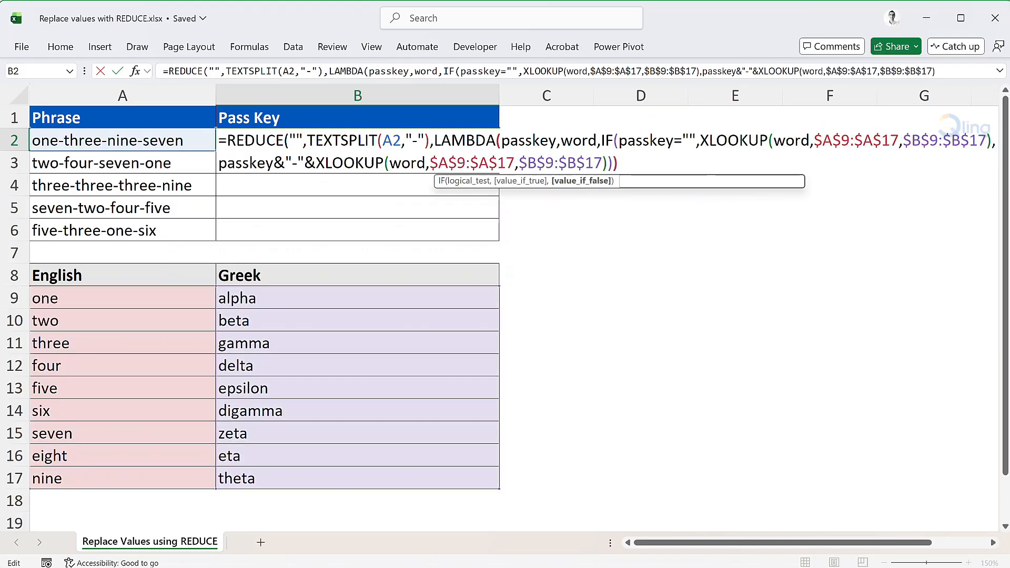
pyautogui.press('Return')
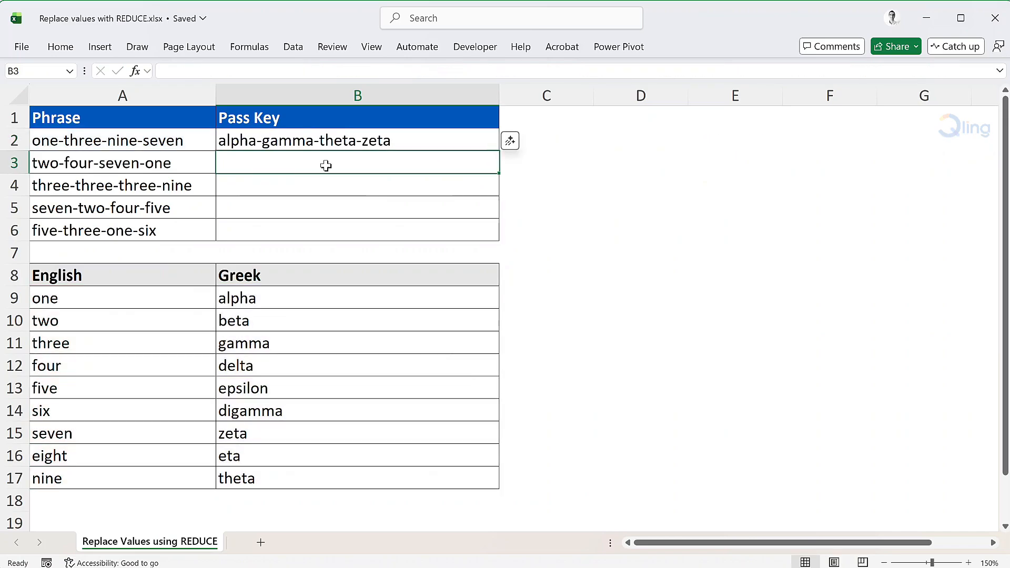
# Fill the B2 formula down through B6 and save the workbook
pyautogui.click(403, 138)
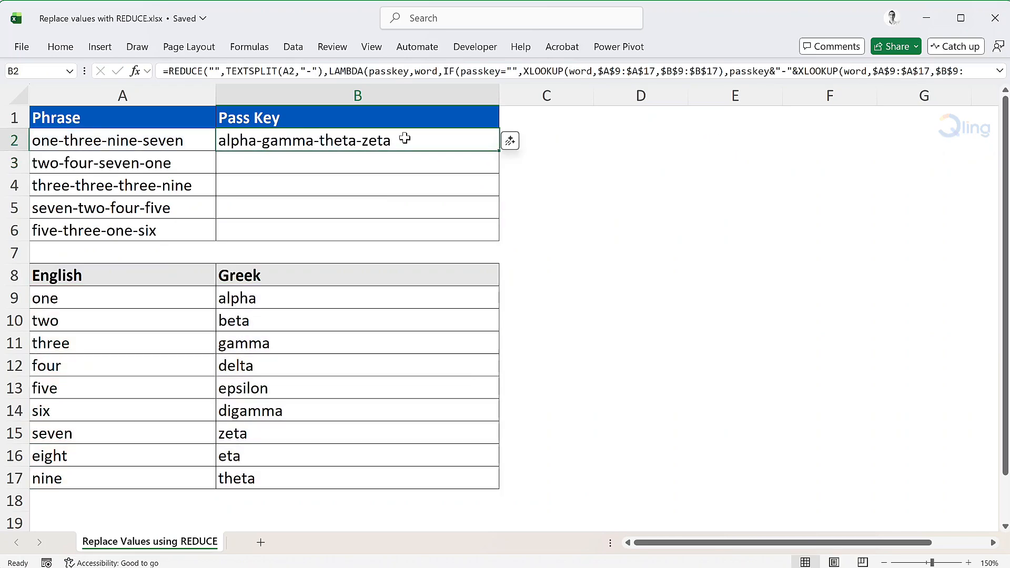
pyautogui.doubleClick(498, 150)
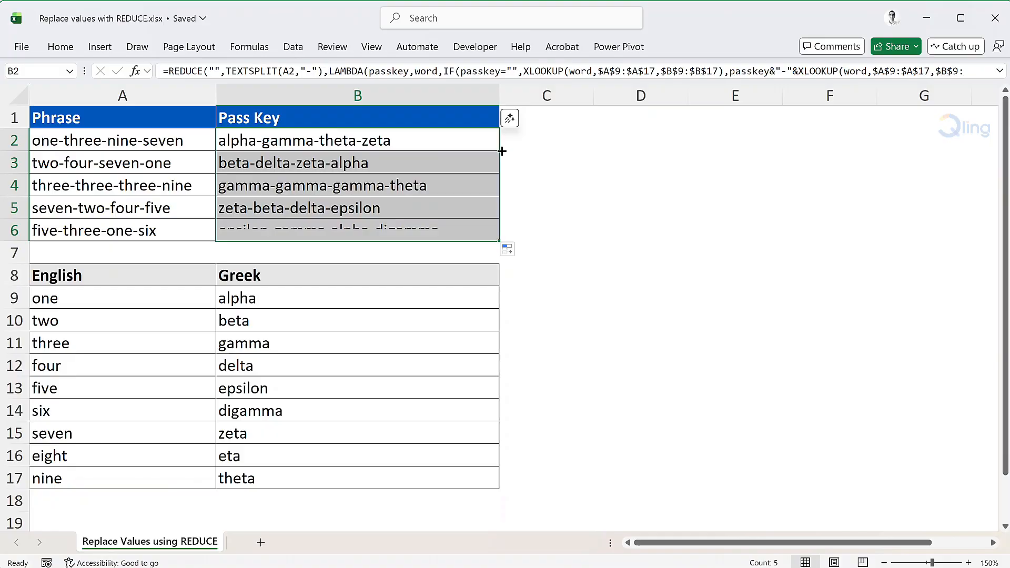
pyautogui.click(526, 144)
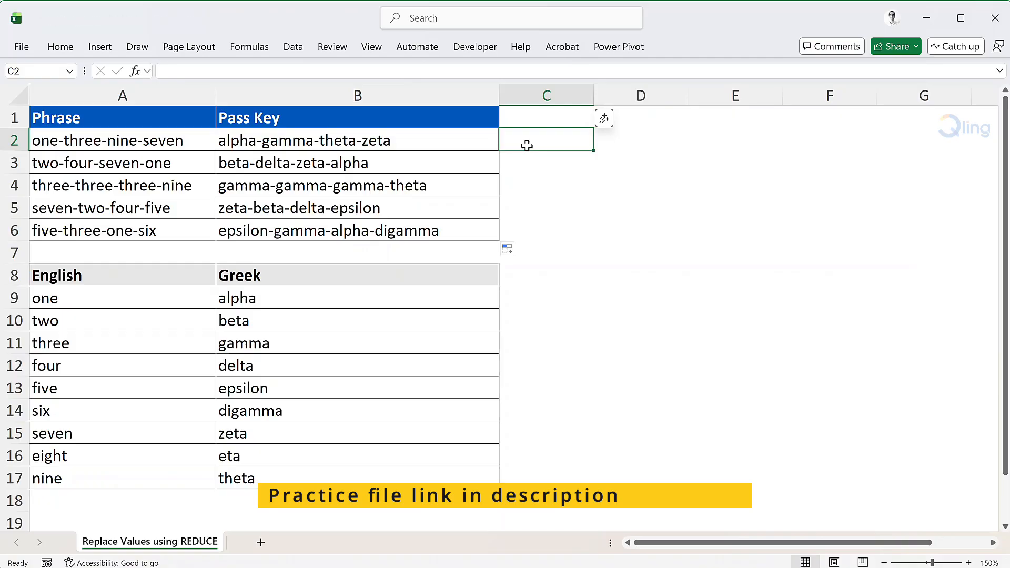
pyautogui.hotkey('ctrl', 's')
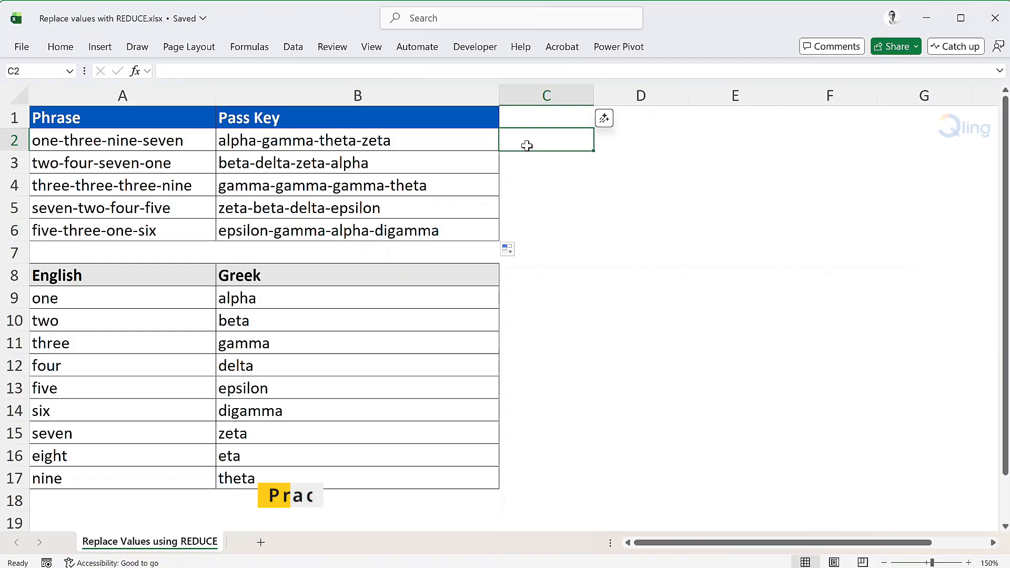